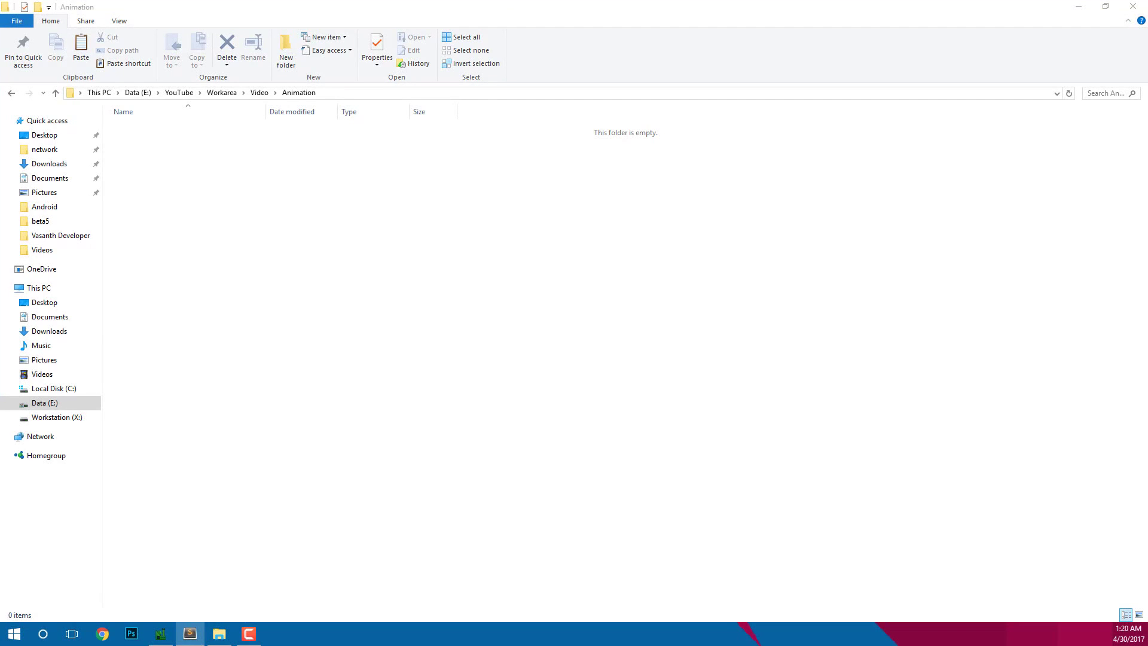
- Add a new folder named 'part0' inside the empty Animation folder
{"action": "right_click", "coordinate": [293, 205]}
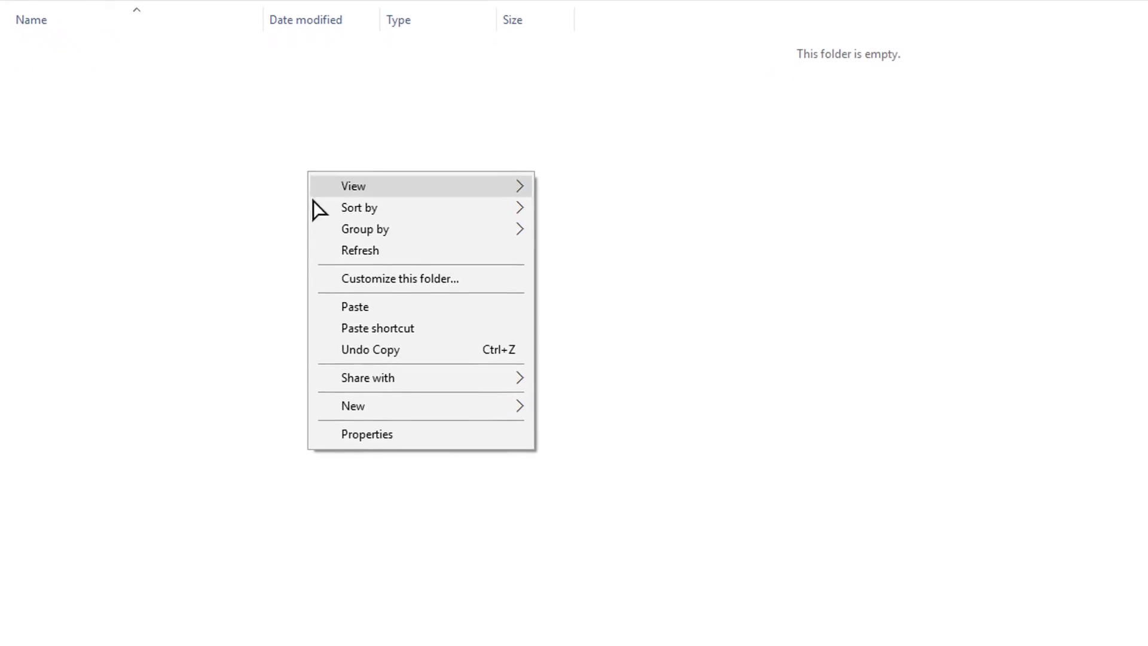
{"action": "mouse_move", "coordinate": [372, 411]}
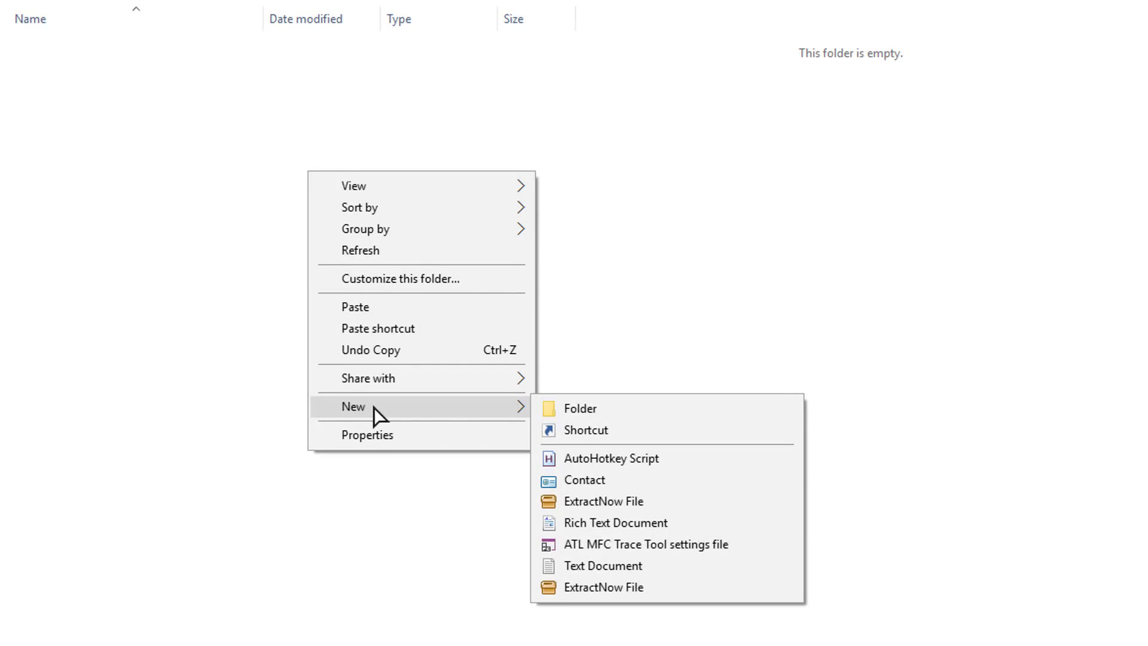
{"action": "left_click", "coordinate": [565, 409]}
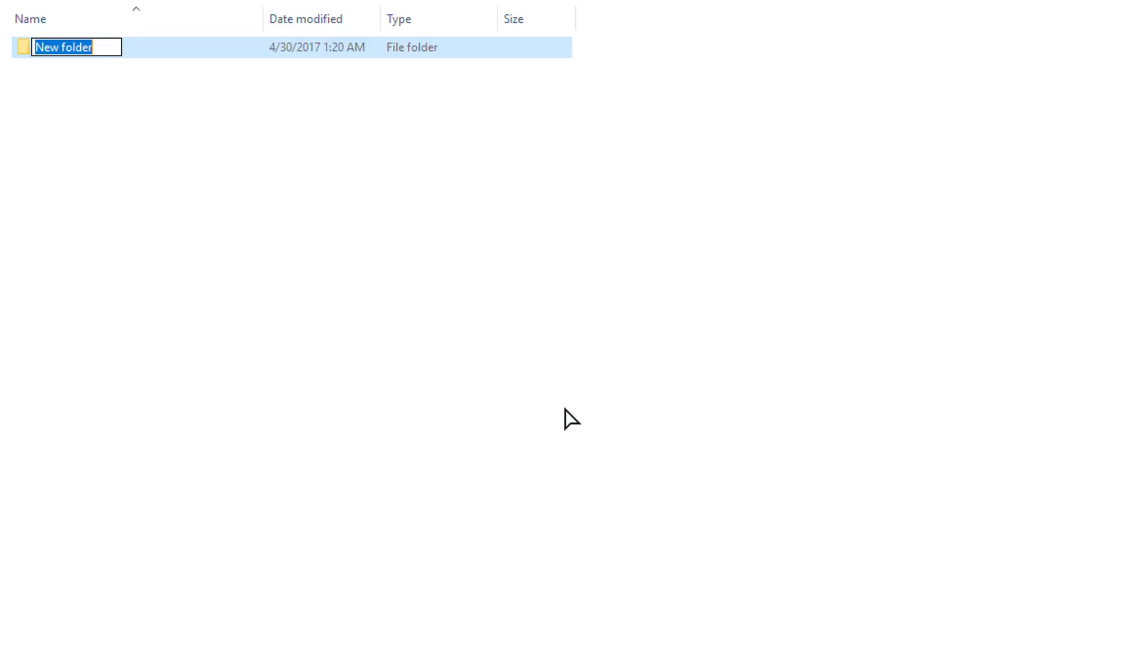
{"action": "type", "text": "part0"}
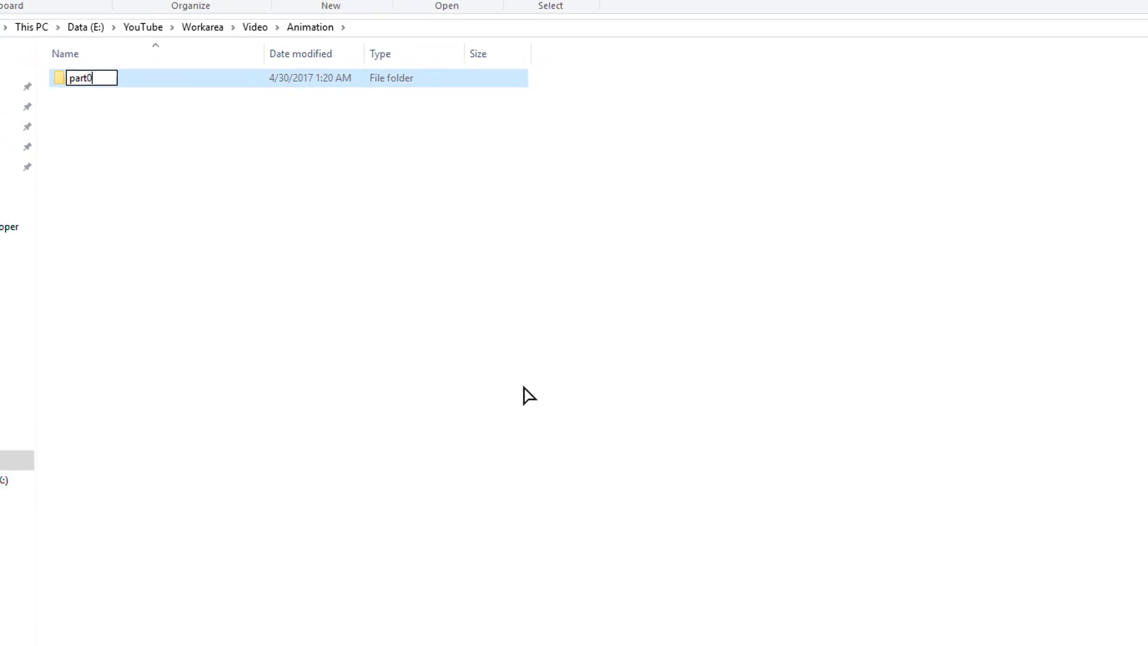
{"action": "key", "text": "Return"}
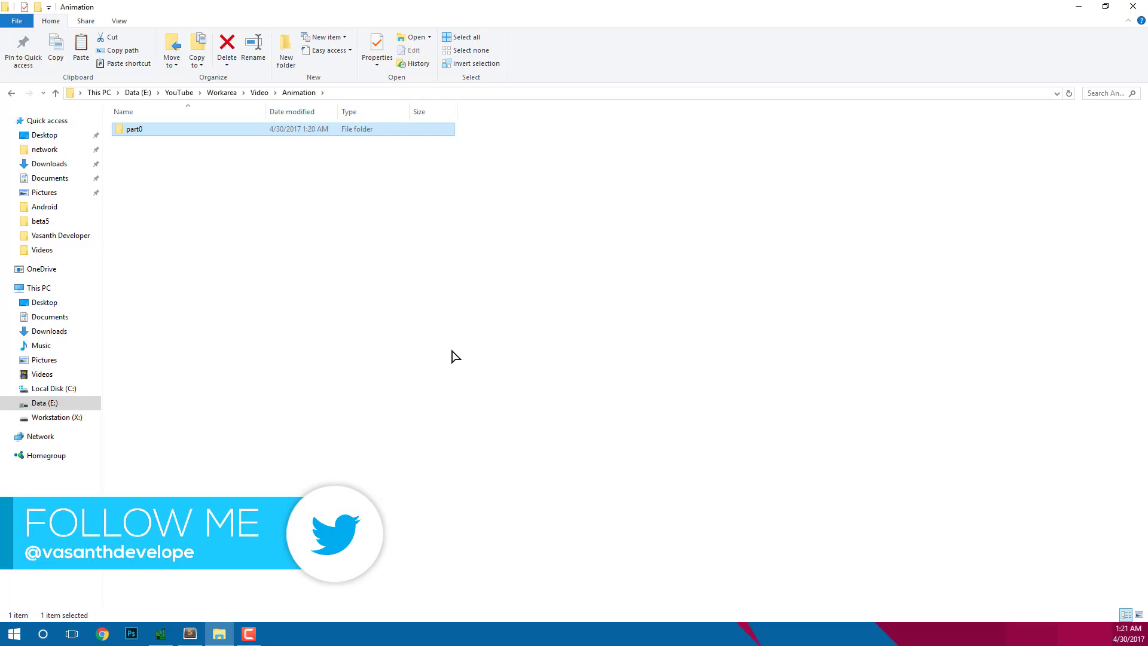
- Copy all 18 PNG frames (VD_0000–VD_0017) from the Video > Images folder
{"action": "left_click", "coordinate": [259, 94]}
{"action": "double_click", "coordinate": [224, 143]}
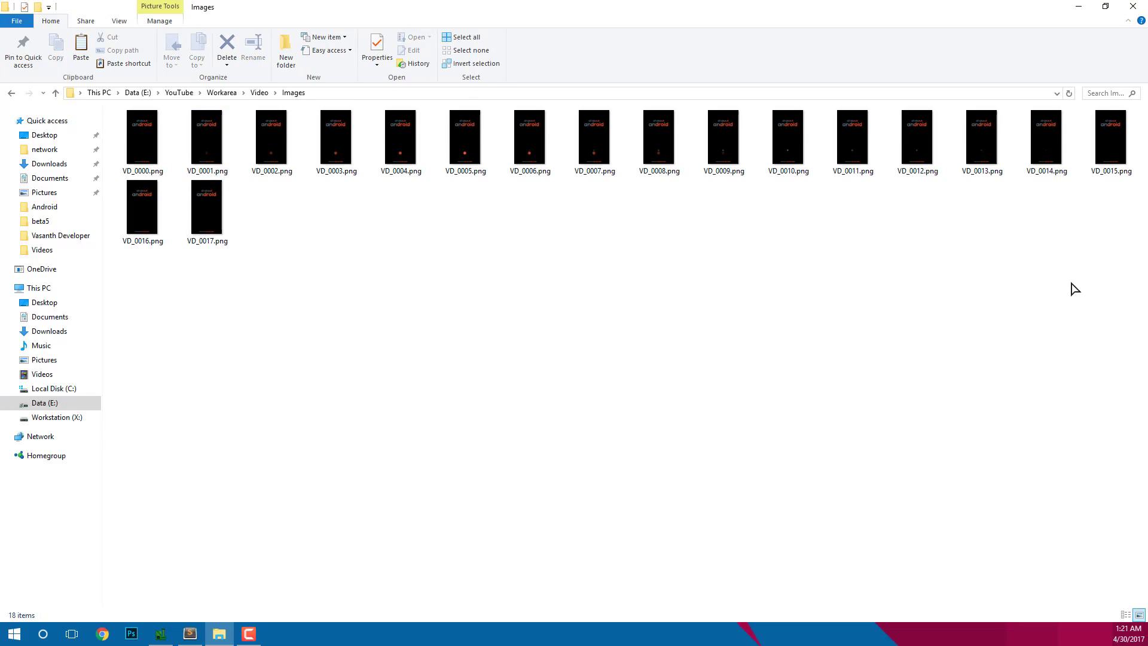
{"action": "left_click_drag", "start_coordinate": [1087, 284], "coordinate": [149, 144]}
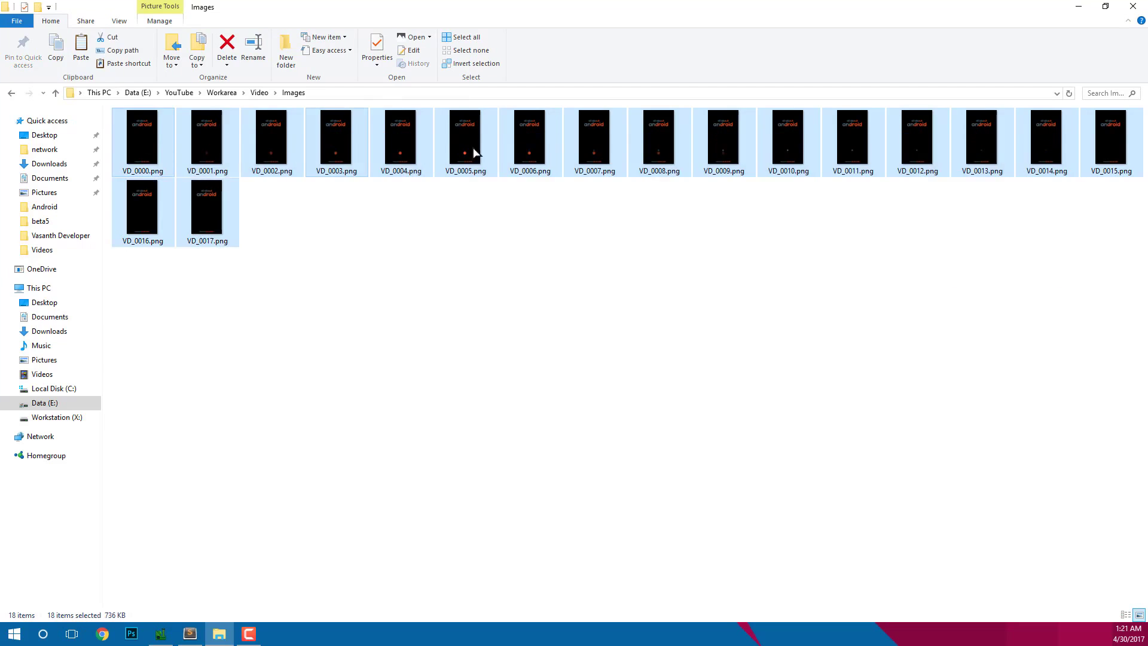
{"action": "right_click", "coordinate": [450, 118]}
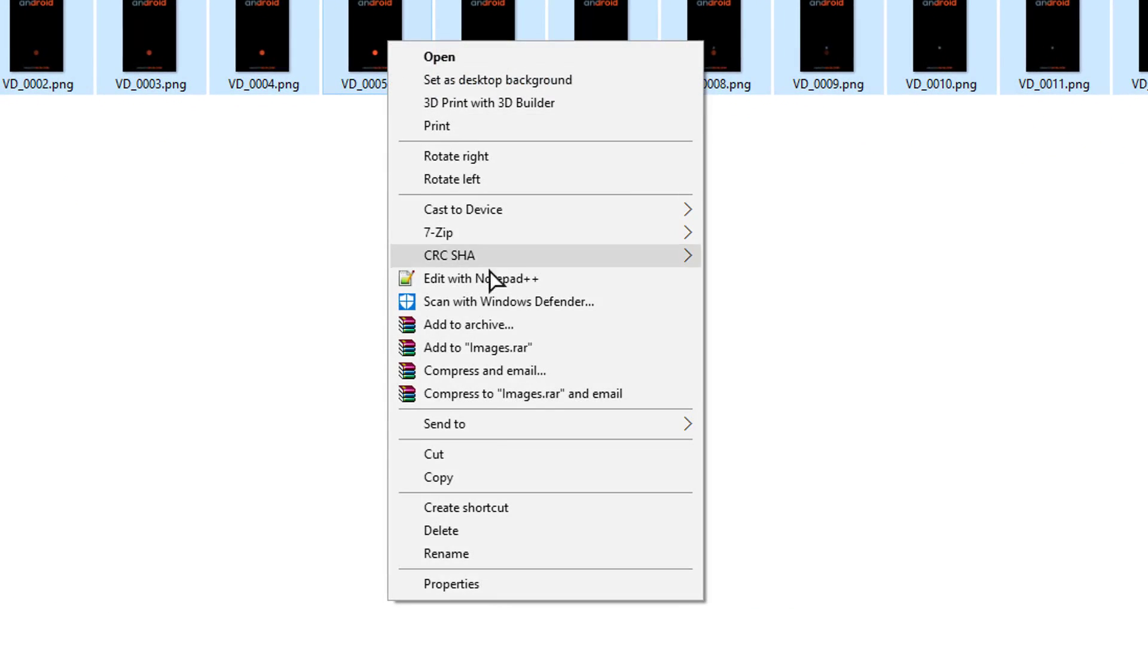
{"action": "left_click", "coordinate": [493, 477]}
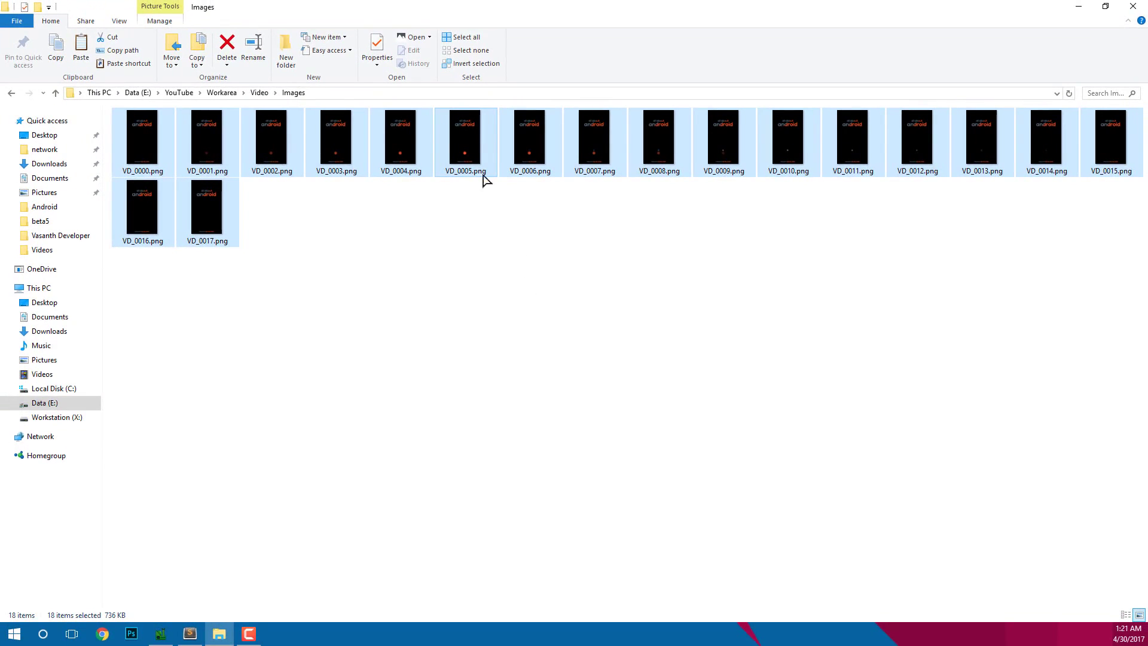
- Paste the copied frames into Video > Animation > part0
{"action": "left_click", "coordinate": [259, 93]}
{"action": "left_click", "coordinate": [223, 130]}
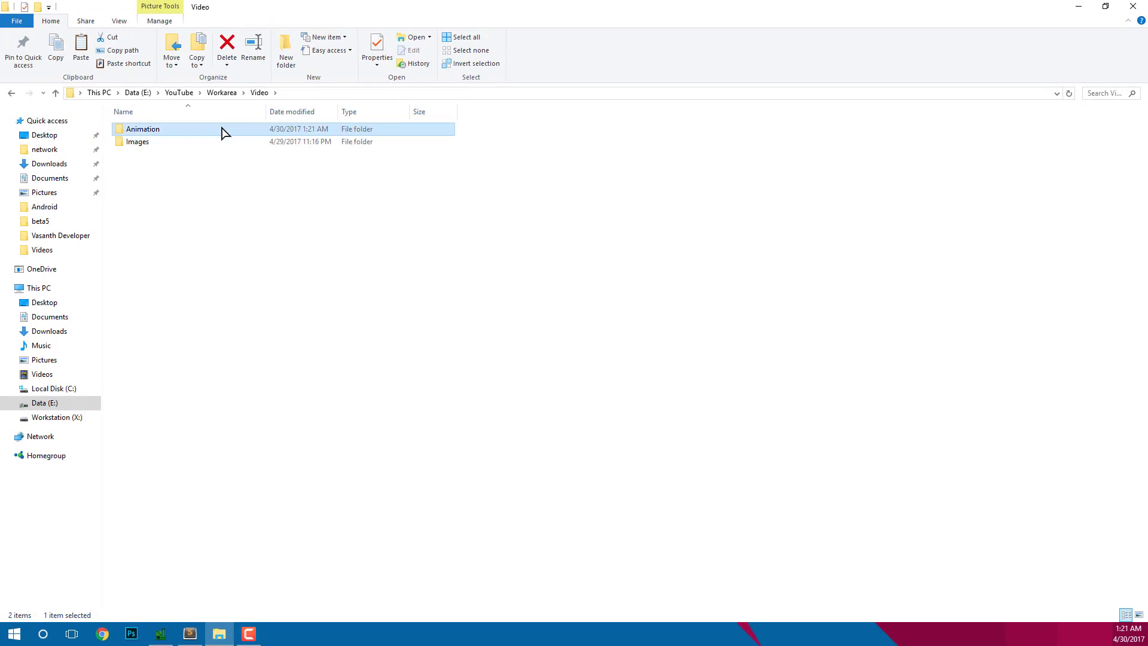
{"action": "double_click", "coordinate": [223, 130]}
{"action": "left_click", "coordinate": [233, 136]}
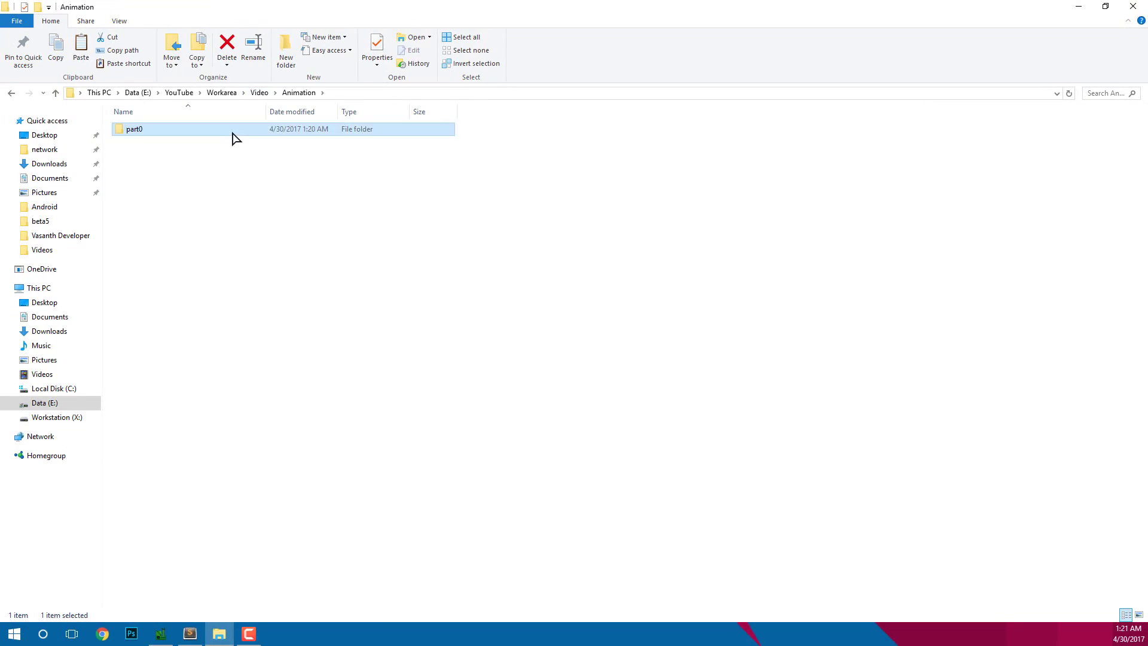
{"action": "double_click", "coordinate": [234, 136]}
{"action": "right_click", "coordinate": [233, 136]}
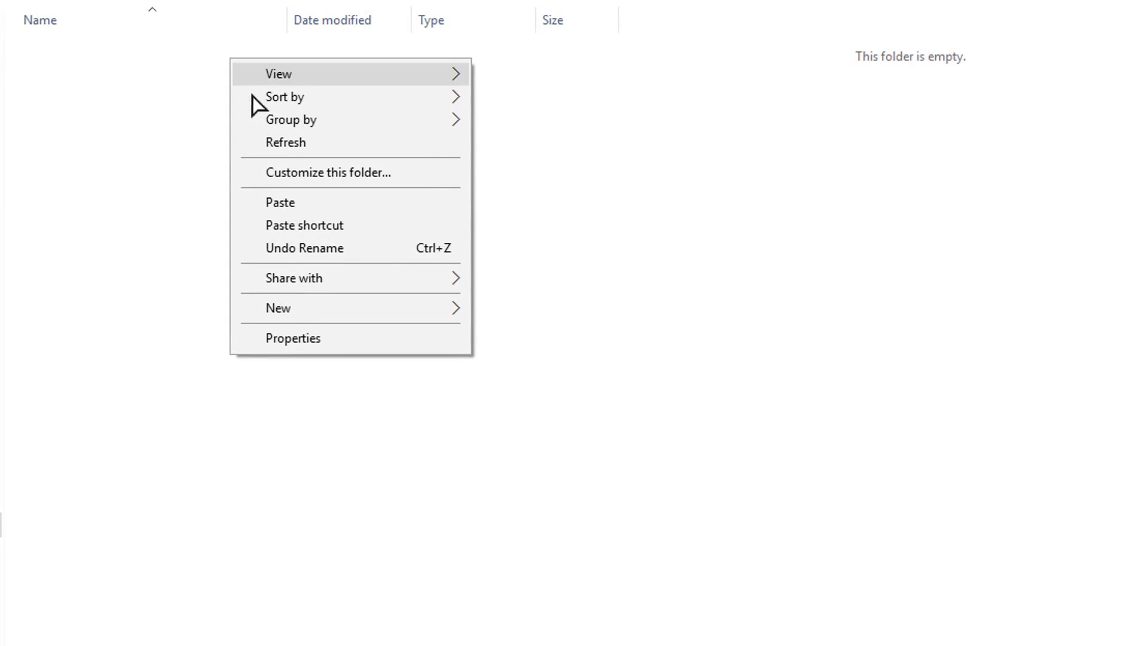
{"action": "left_click", "coordinate": [270, 205]}
{"action": "left_click", "coordinate": [541, 220]}
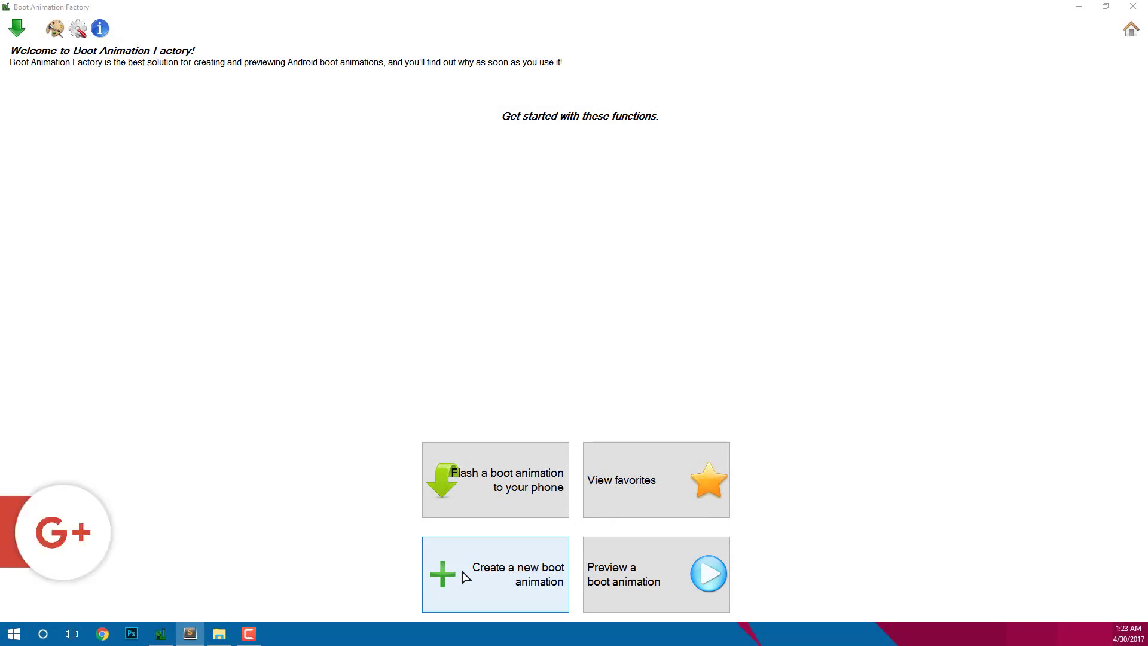
- Start a new boot animation using Folder as the image source
{"action": "left_click", "coordinate": [466, 577]}
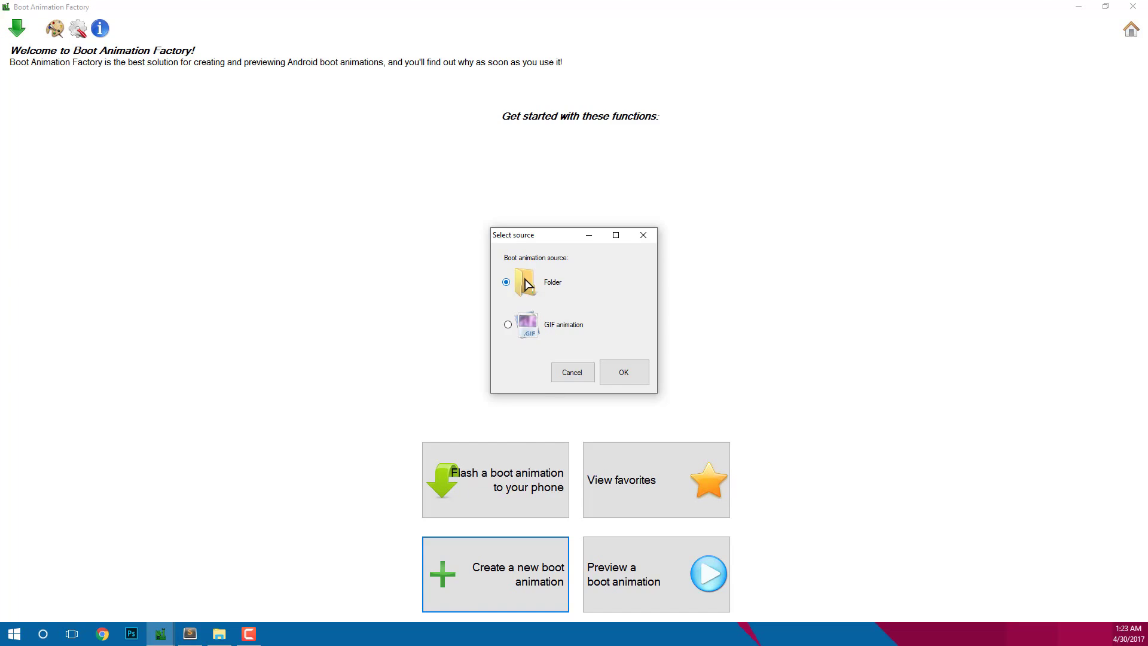
{"action": "left_click", "coordinate": [614, 377]}
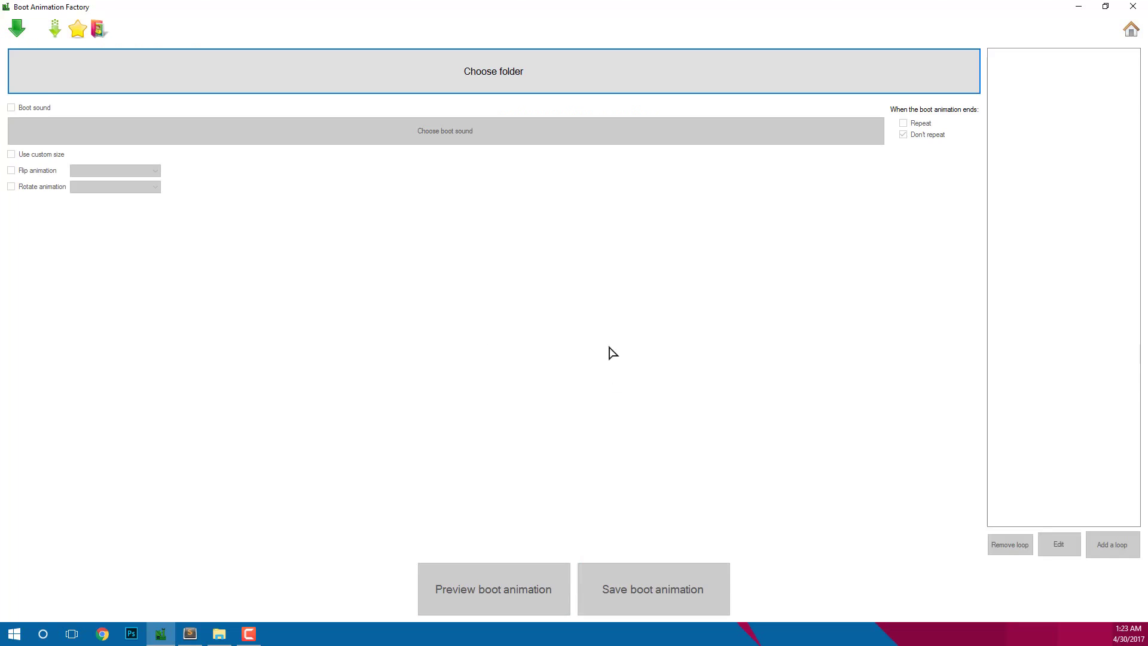
- Choose E:\YouTube\Workarea\Video\Animation as the folder holding the part folders
{"action": "left_click", "coordinate": [523, 79]}
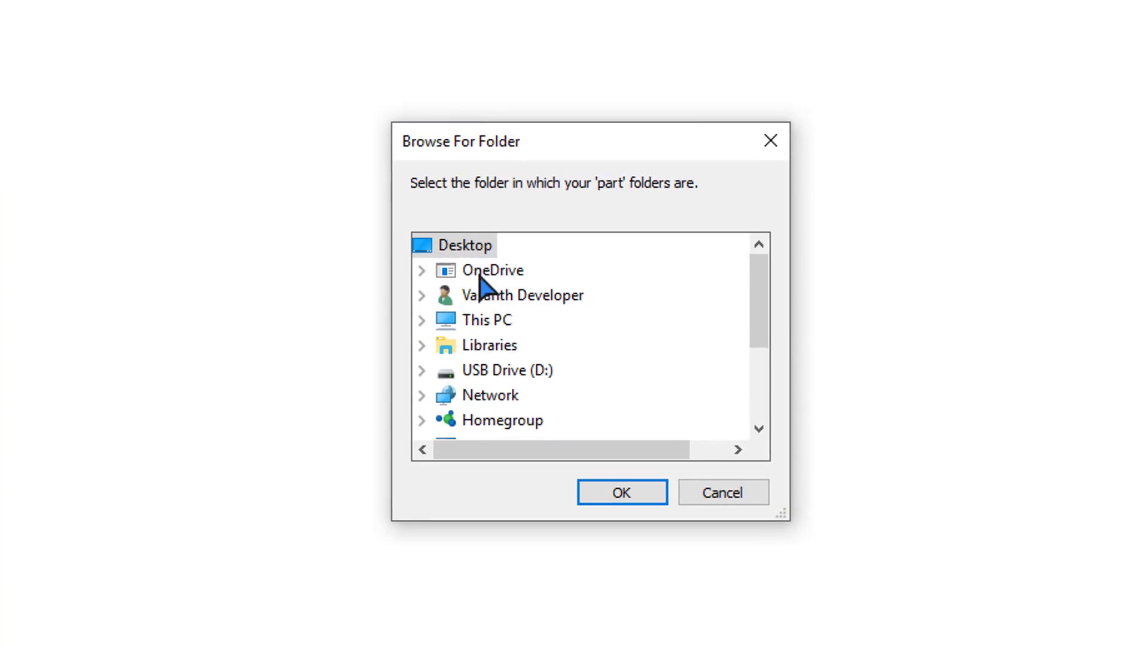
{"action": "double_click", "coordinate": [481, 320]}
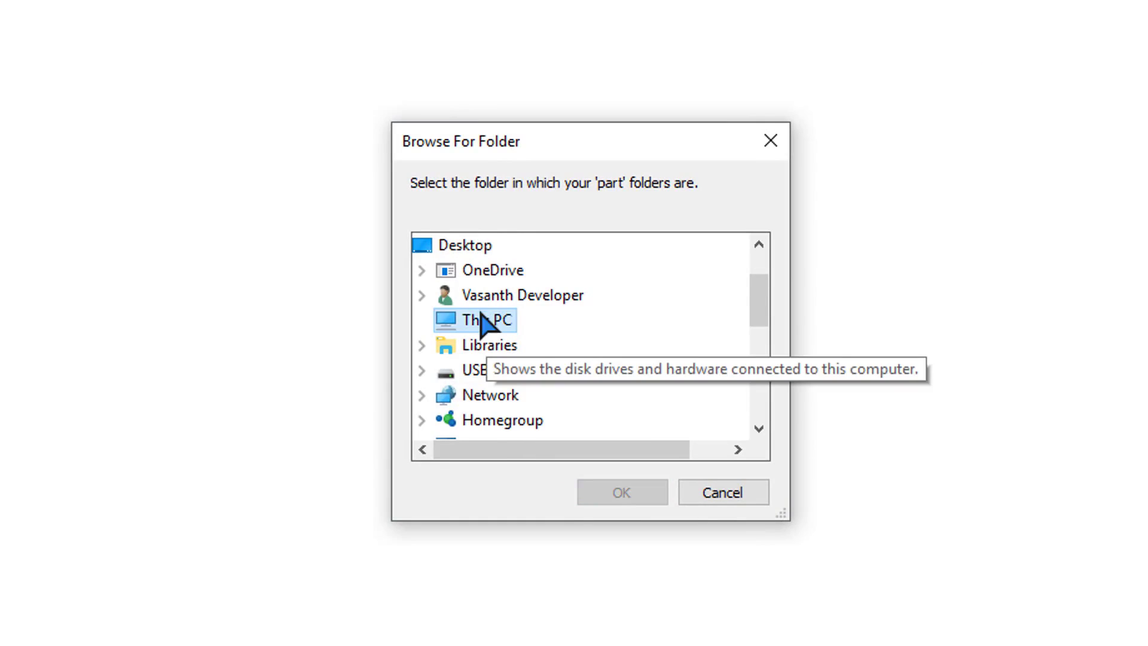
{"action": "scroll", "coordinate": [508, 413], "scroll_direction": "down", "scroll_amount": 1}
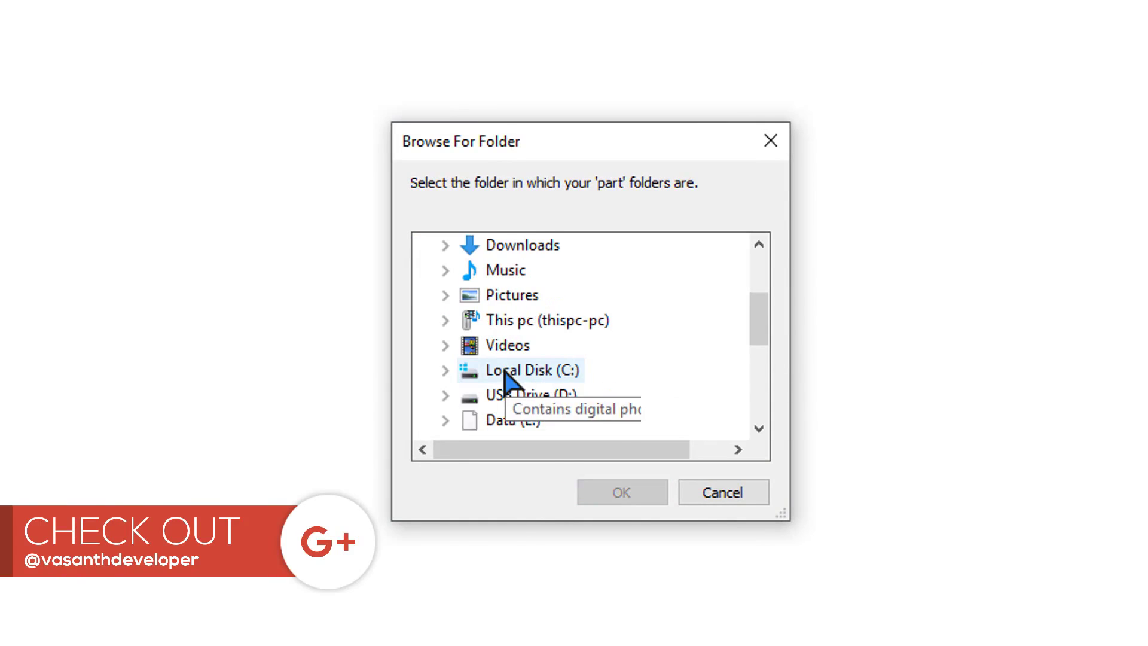
{"action": "double_click", "coordinate": [513, 420]}
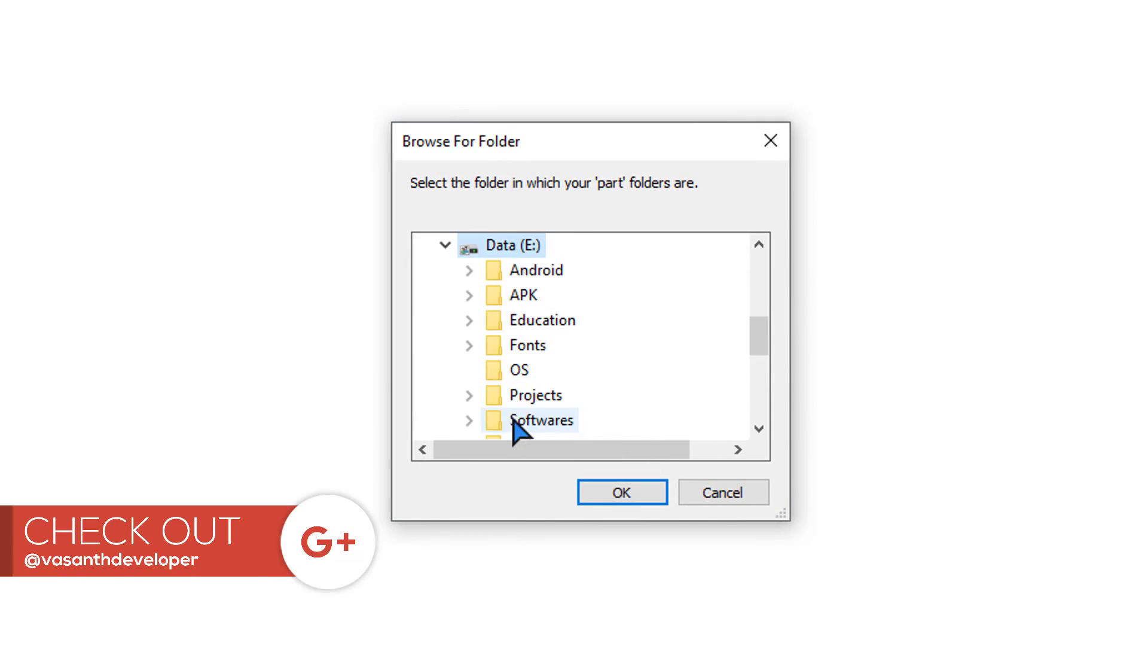
{"action": "scroll", "coordinate": [515, 425], "scroll_direction": "down", "scroll_amount": 1}
{"action": "double_click", "coordinate": [535, 396]}
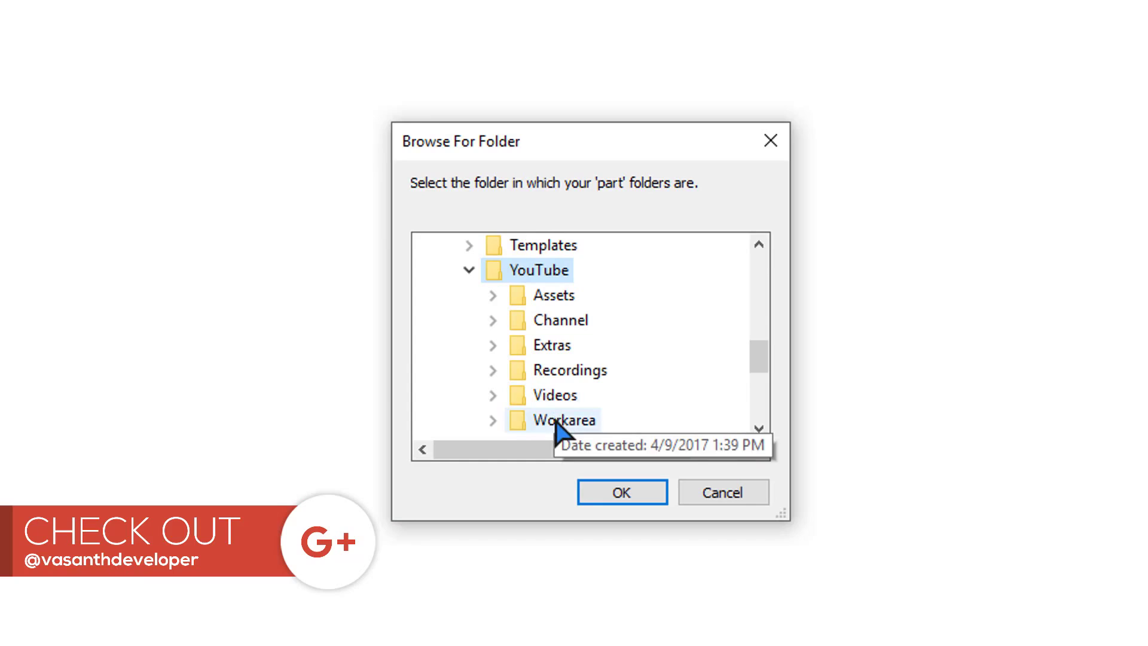
{"action": "double_click", "coordinate": [556, 421]}
{"action": "double_click", "coordinate": [583, 422]}
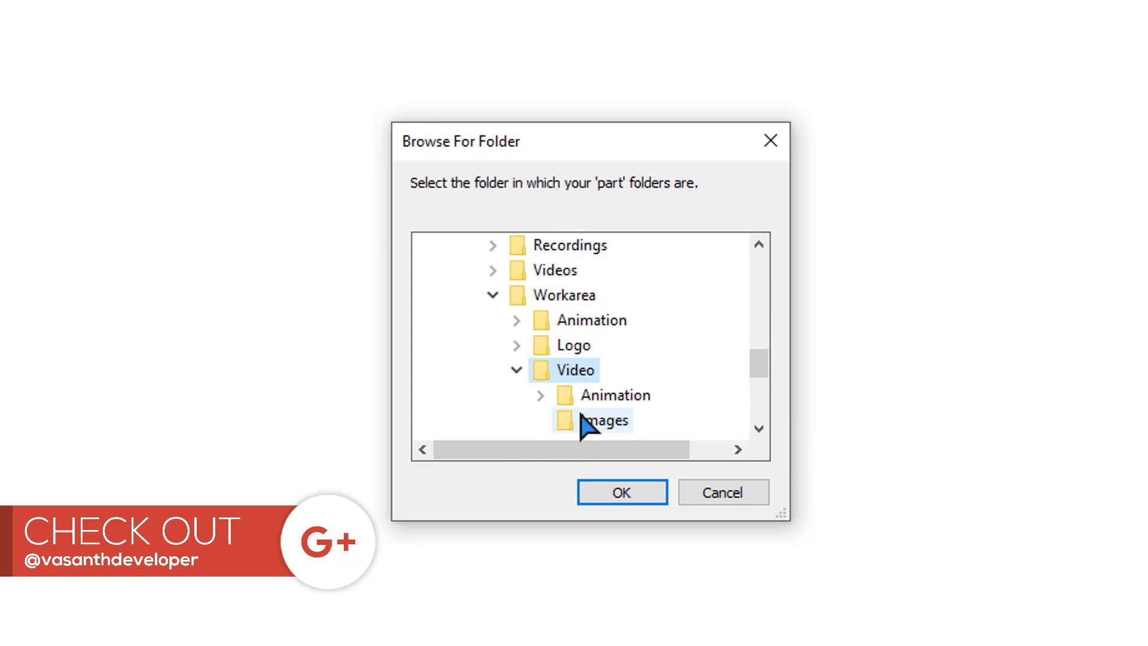
{"action": "double_click", "coordinate": [623, 397]}
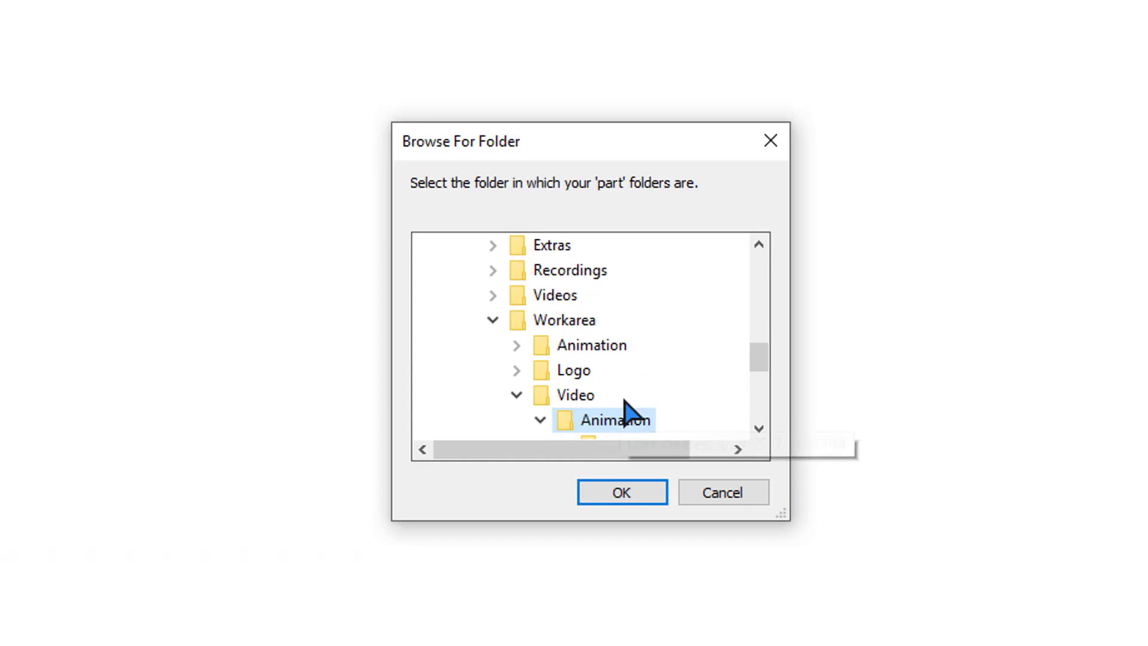
{"action": "scroll", "coordinate": [633, 397], "scroll_direction": "down", "scroll_amount": 1}
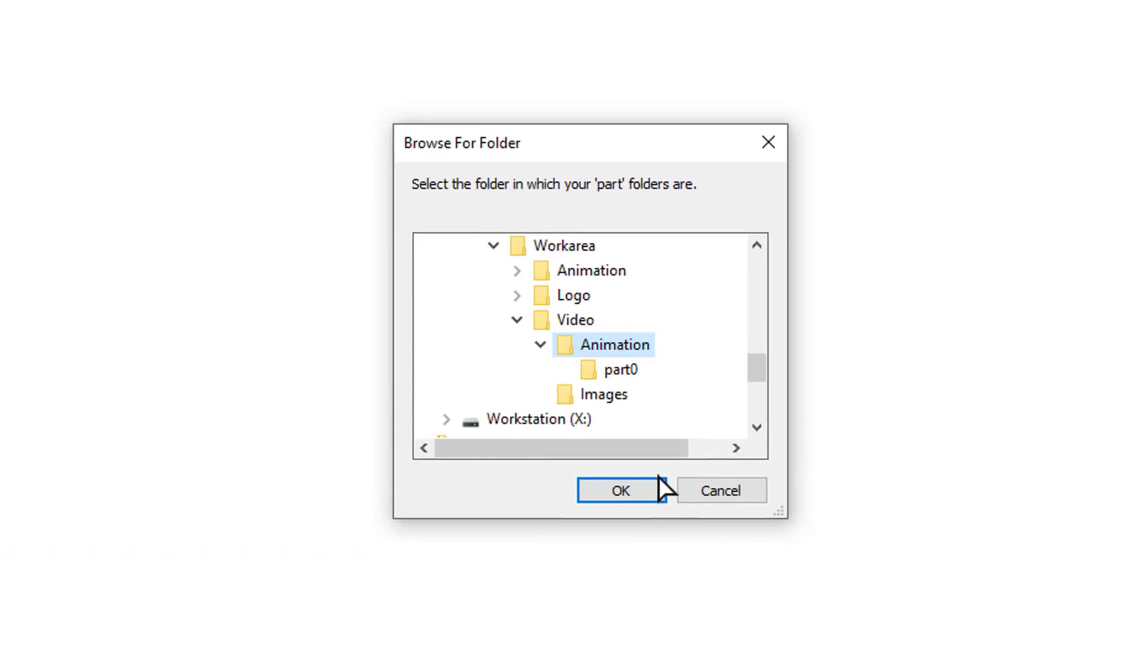
{"action": "left_click", "coordinate": [649, 486]}
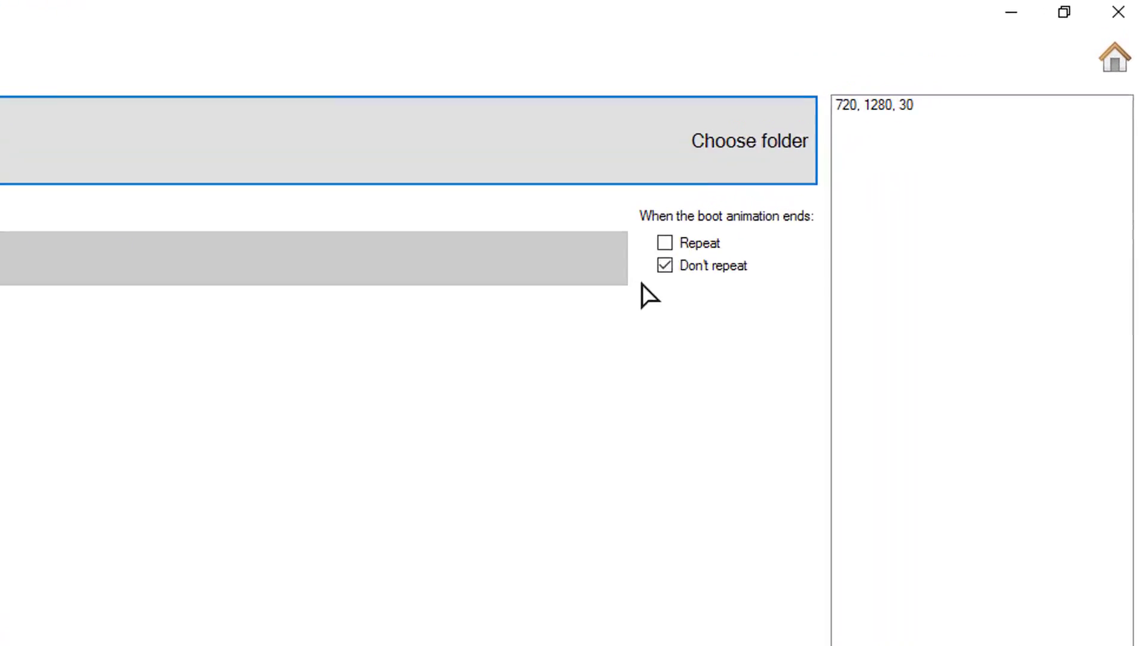
- Tick Repeat under 'When the boot animation ends'
{"action": "left_click", "coordinate": [622, 265]}
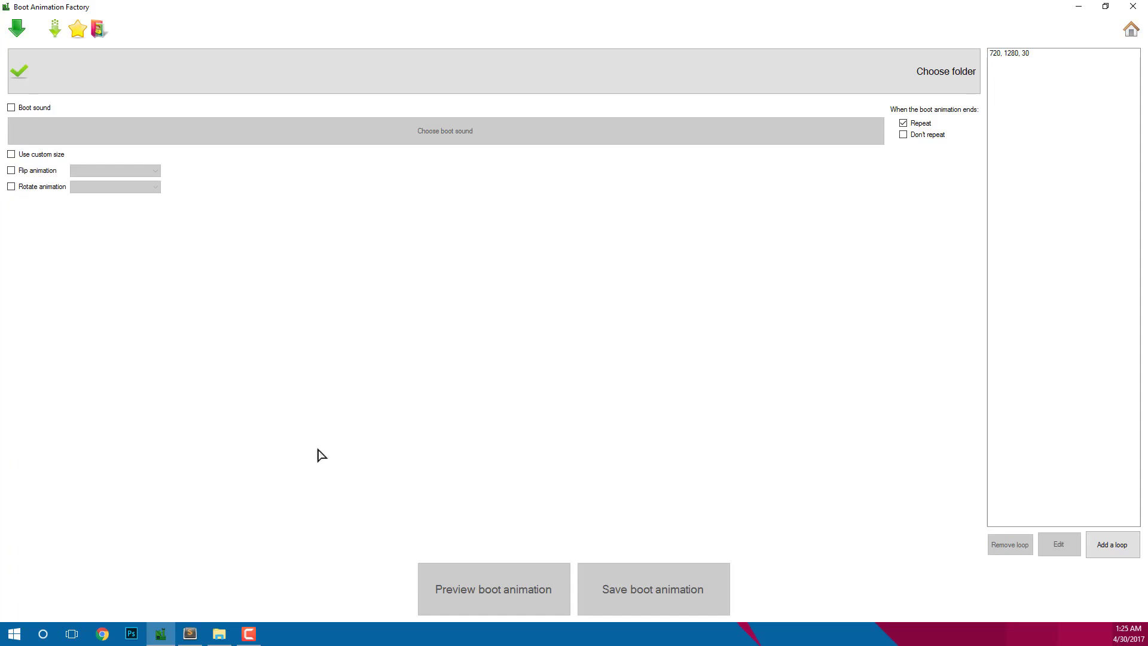
- Add a loop using the part0 folder, listed as part0, 0, 0
{"action": "left_click", "coordinate": [1124, 553]}
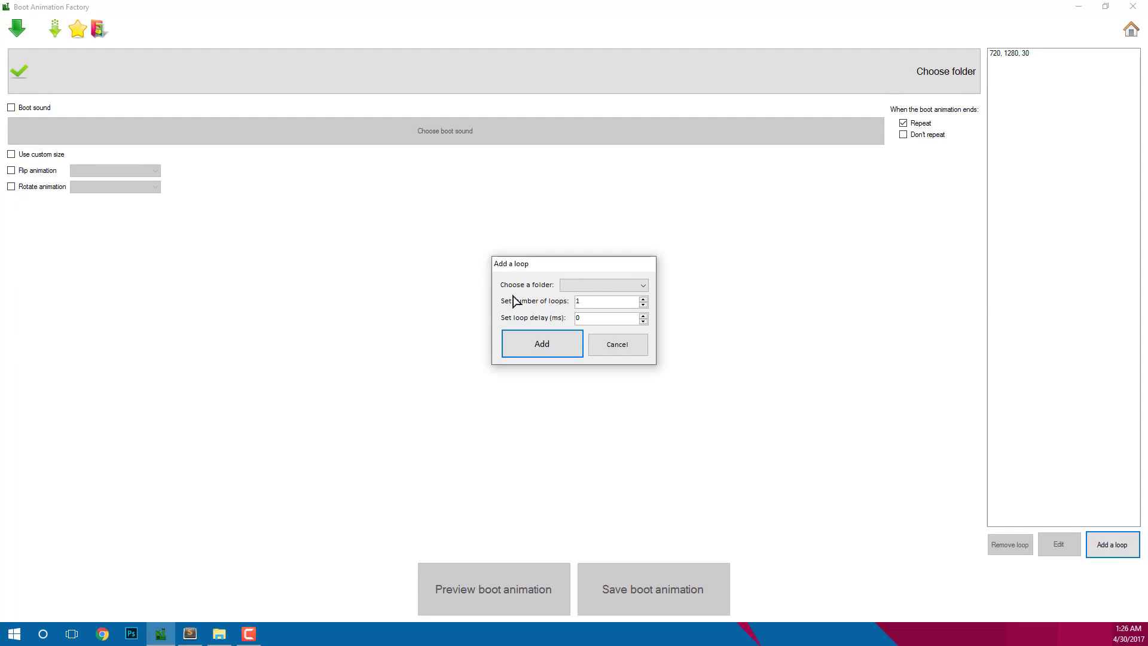
{"action": "left_click", "coordinate": [572, 286]}
{"action": "left_click", "coordinate": [577, 294]}
{"action": "left_click", "coordinate": [644, 299]}
{"action": "left_click", "coordinate": [531, 351]}
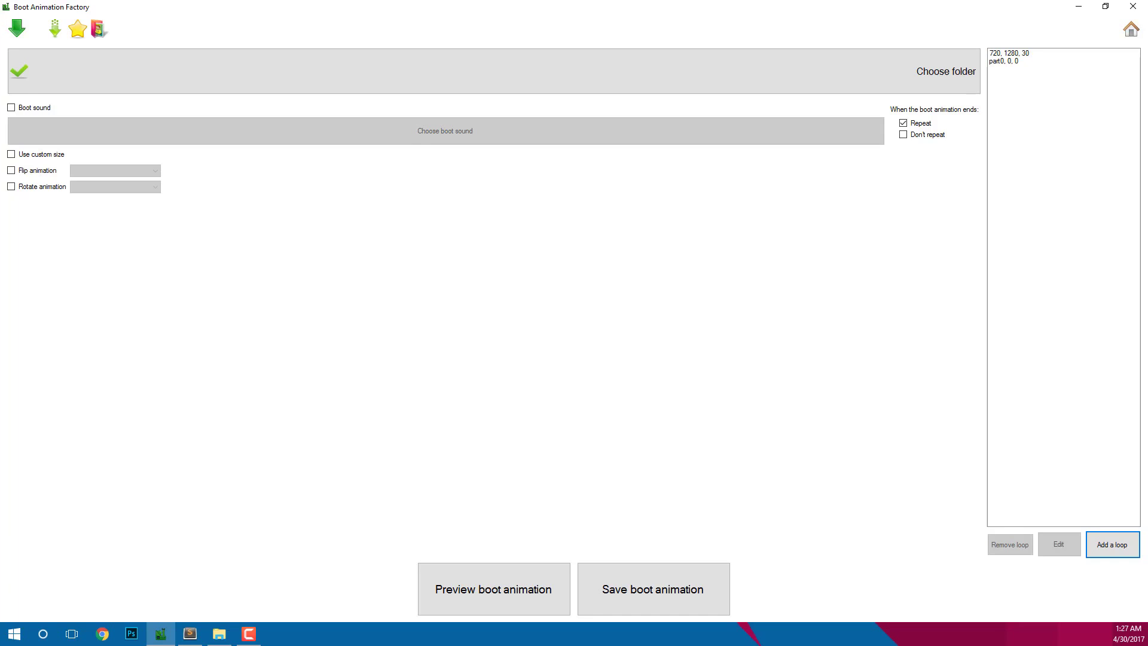
{"action": "left_click", "coordinate": [594, 572]}
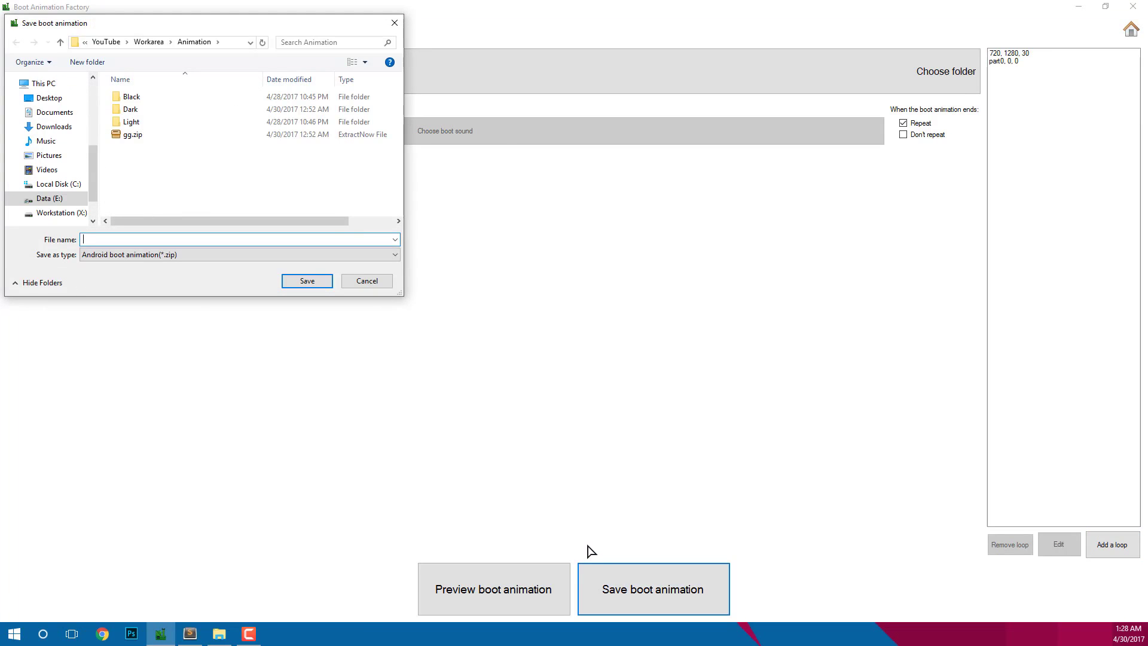
- Save the zip as 'mybootanimation' in Workarea\Video\Animation
{"action": "left_click", "coordinate": [149, 42]}
{"action": "left_click", "coordinate": [274, 115]}
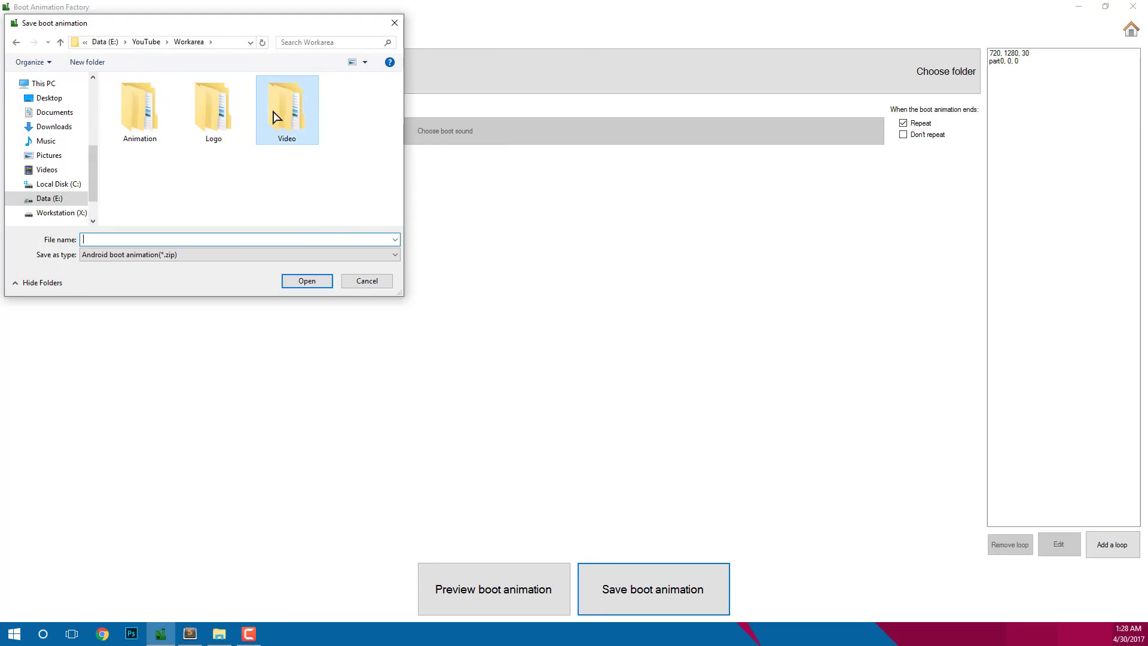
{"action": "double_click", "coordinate": [274, 114]}
{"action": "left_click", "coordinate": [165, 101]}
{"action": "double_click", "coordinate": [166, 99]}
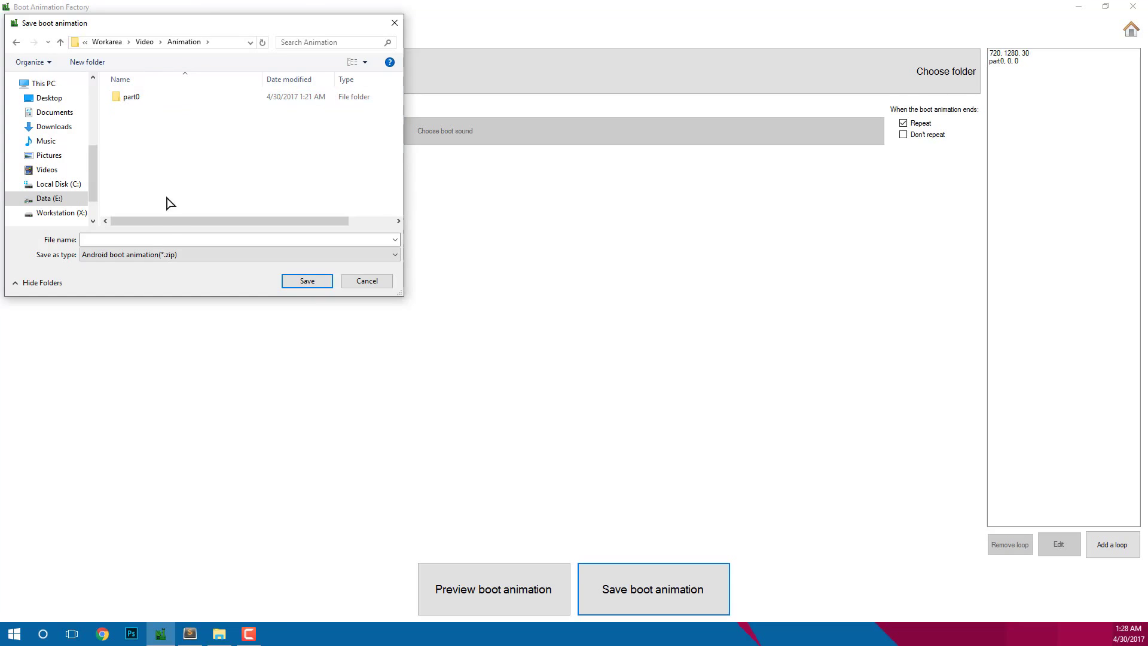
{"action": "left_click", "coordinate": [159, 239]}
{"action": "type", "text": "my"}
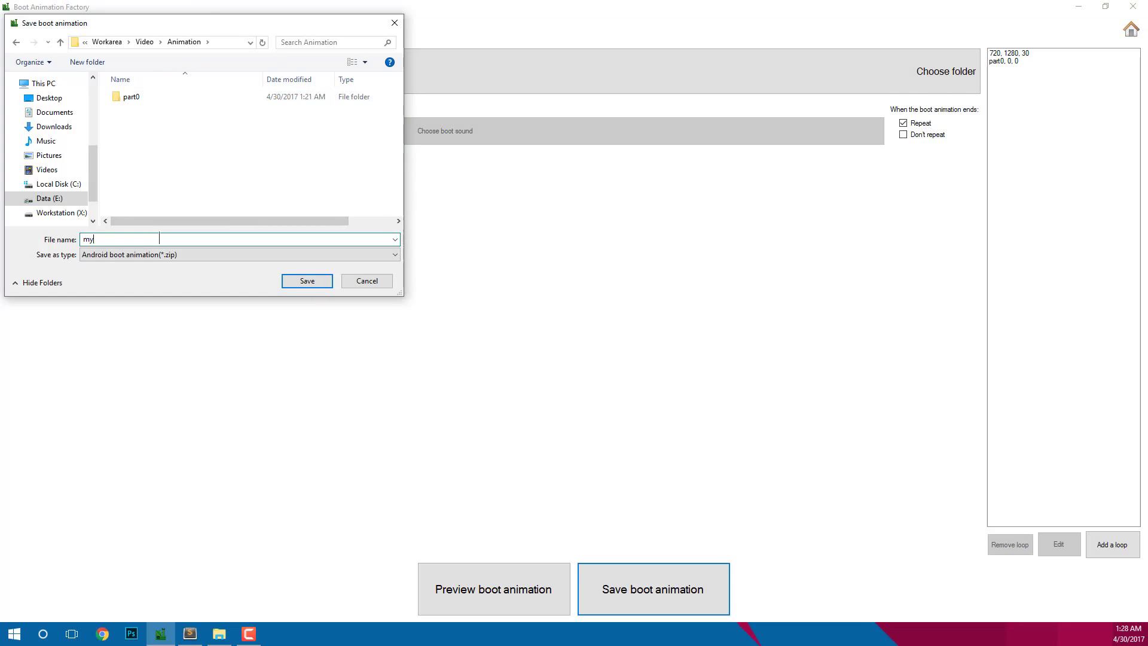
{"action": "type", "text": "bootanimation"}
{"action": "key", "text": "Return"}
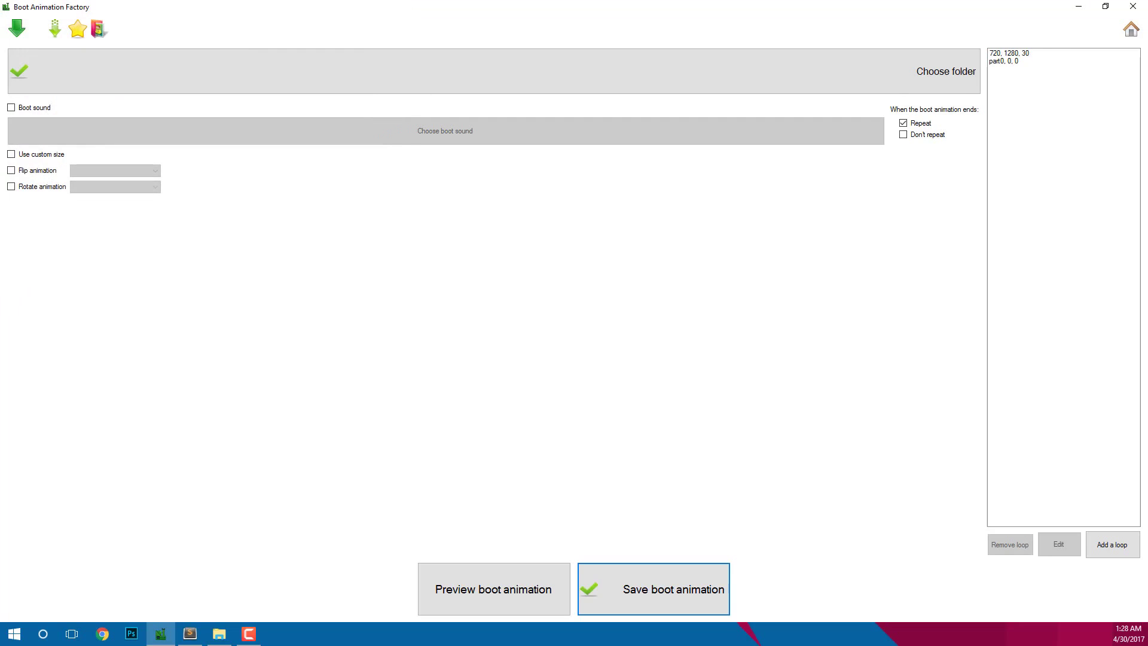